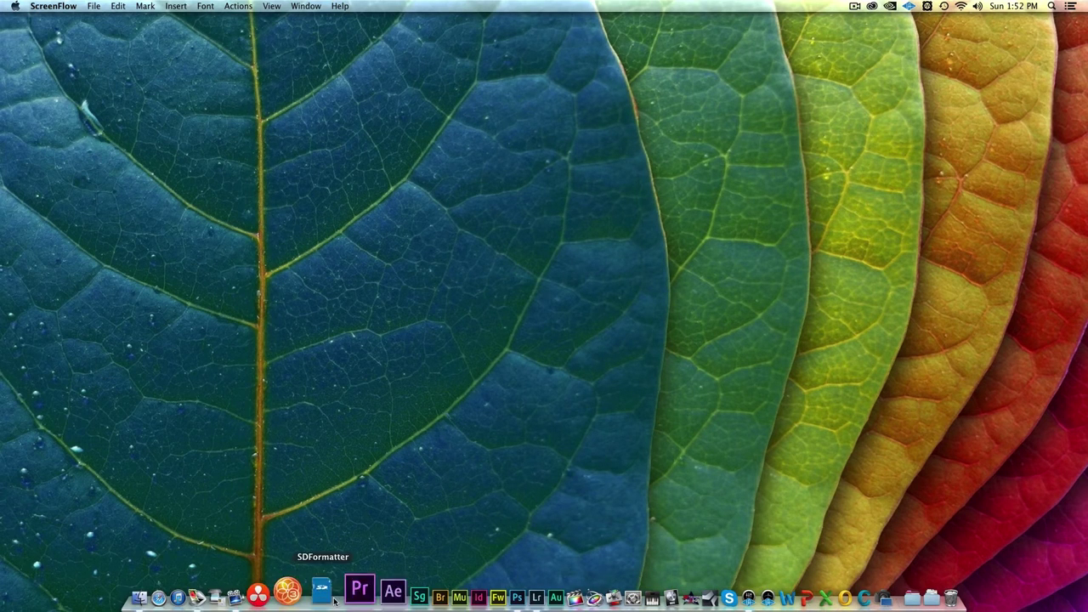
Step: Bring VueScan back and crop the preview to the top-right camera-rig frame, zooming to check it
{"action": "left_click", "coordinate": [233, 594]}
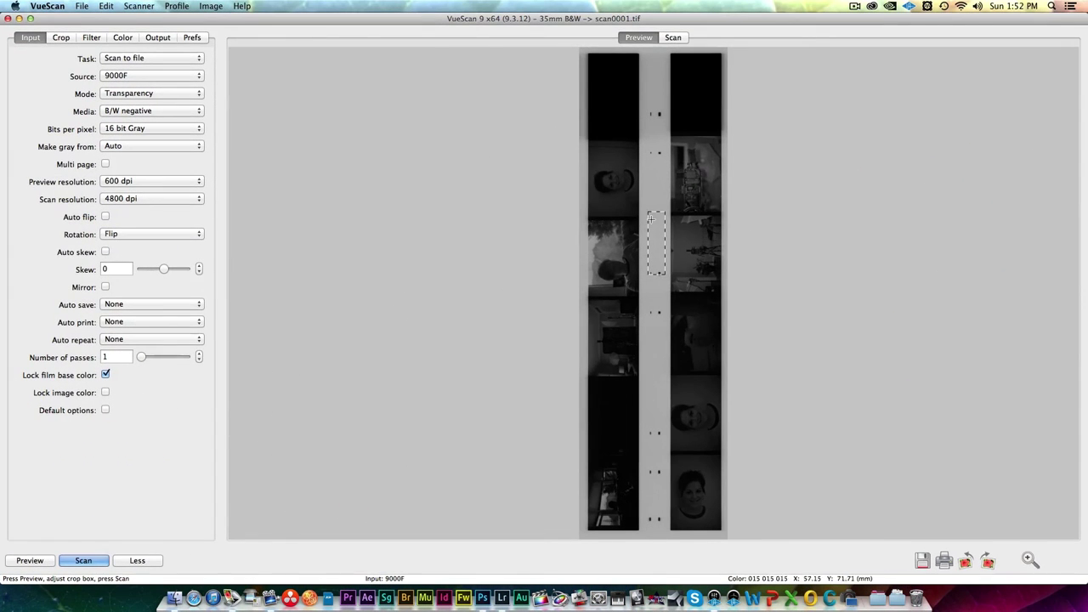
{"action": "left_click_drag", "start_coordinate": [672, 137], "coordinate": [722, 215]}
{"action": "left_click", "coordinate": [1029, 561]}
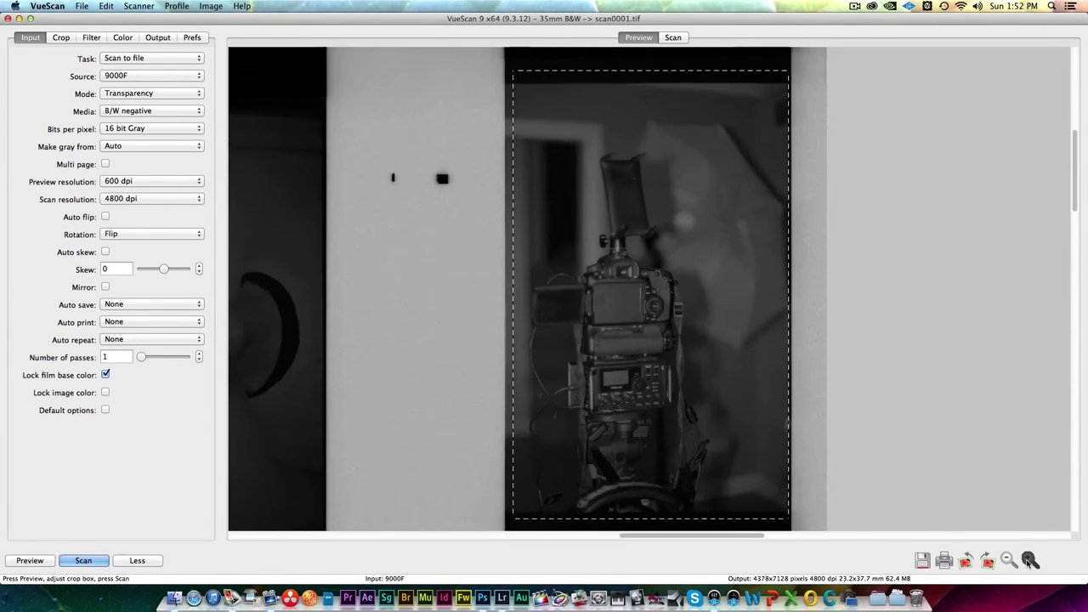
{"action": "left_click", "coordinate": [1029, 560]}
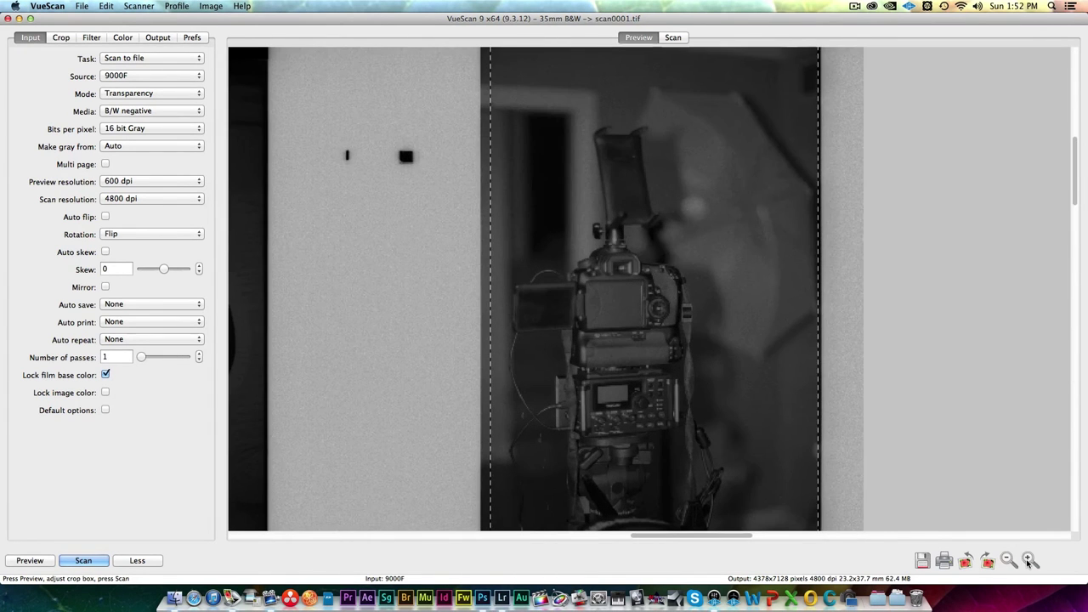
{"action": "left_click", "coordinate": [1009, 561]}
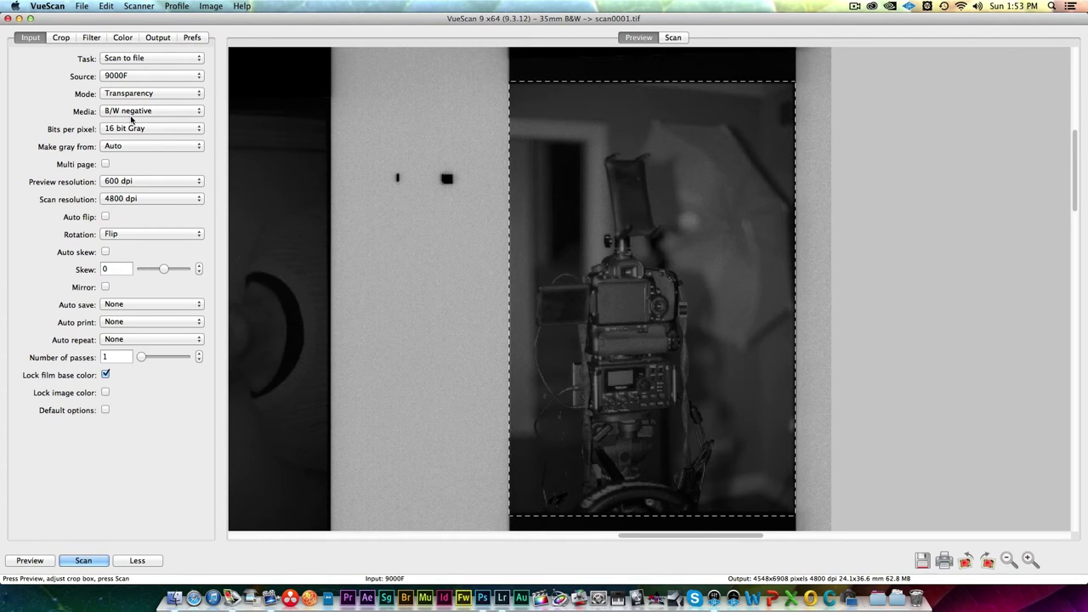
Step: Keep the media as B/W negative, review Filter, Color and Output settings, and start the scan
{"action": "left_click", "coordinate": [136, 111]}
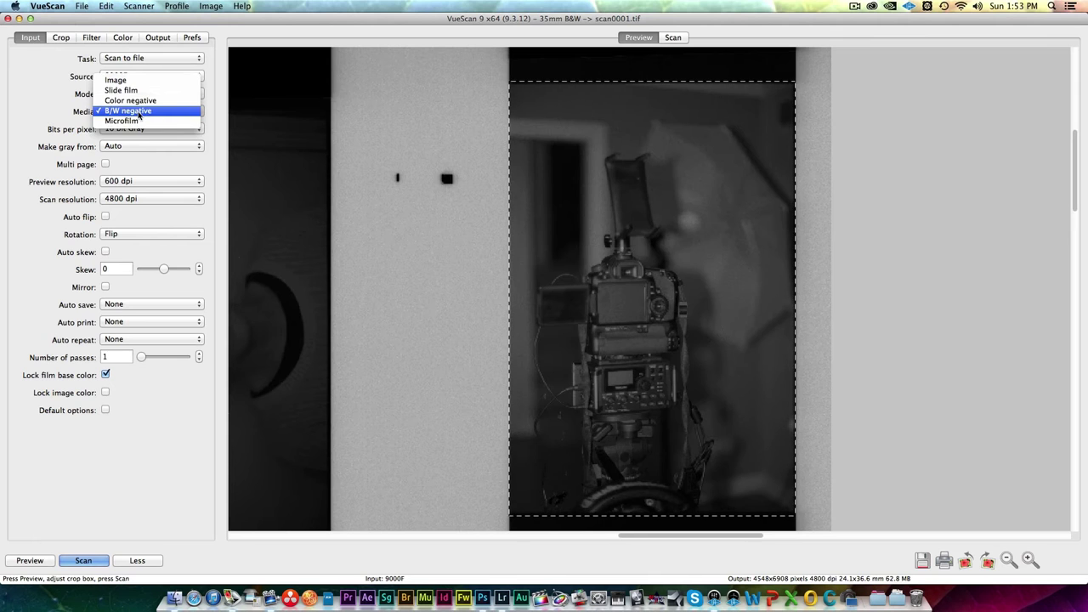
{"action": "left_click", "coordinate": [138, 113]}
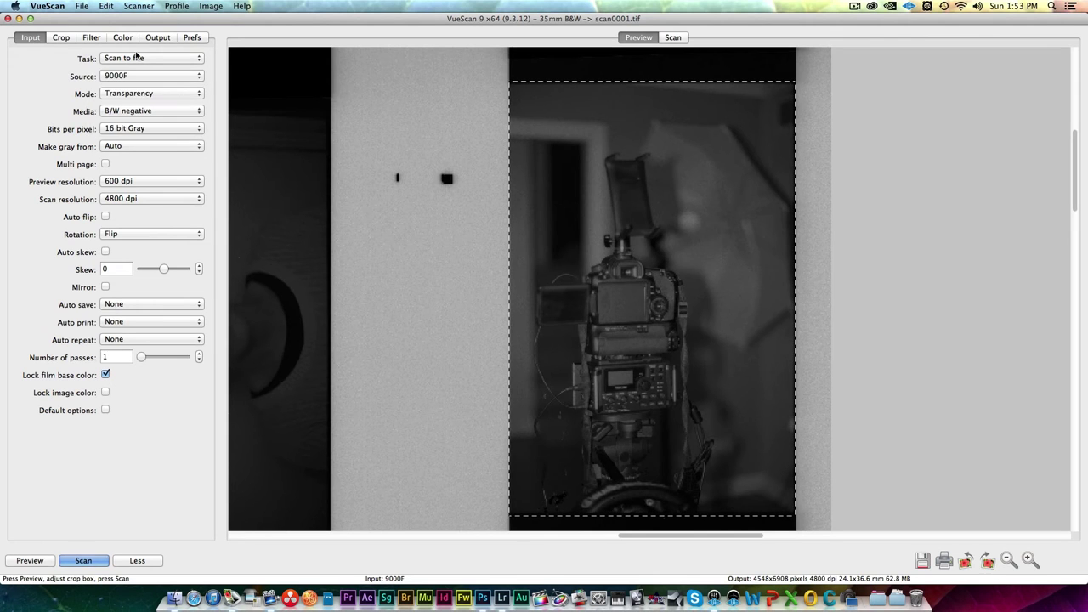
{"action": "left_click", "coordinate": [89, 40]}
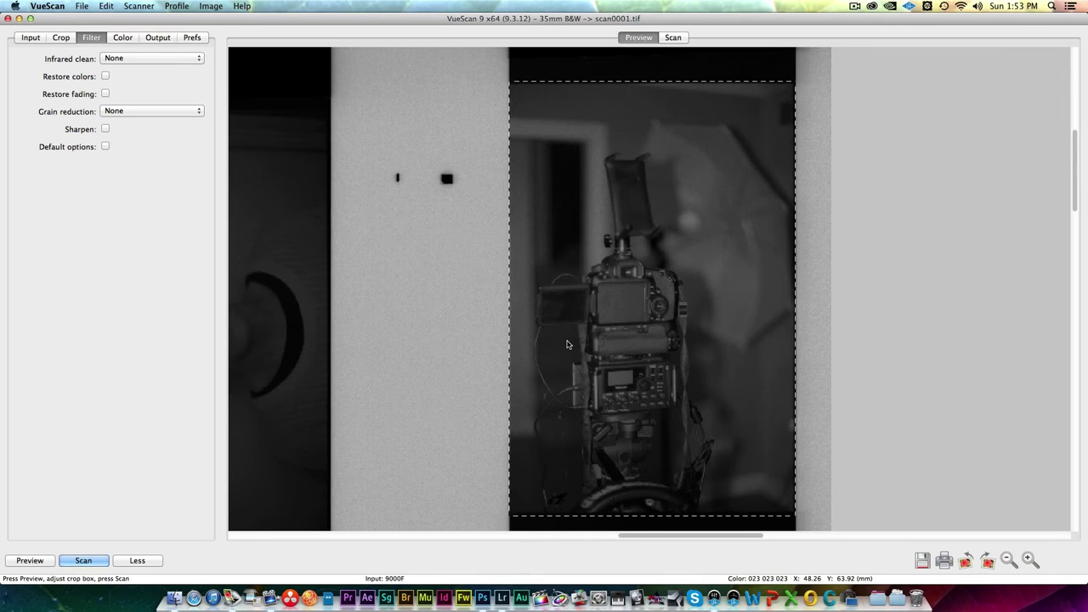
{"action": "left_click", "coordinate": [122, 37]}
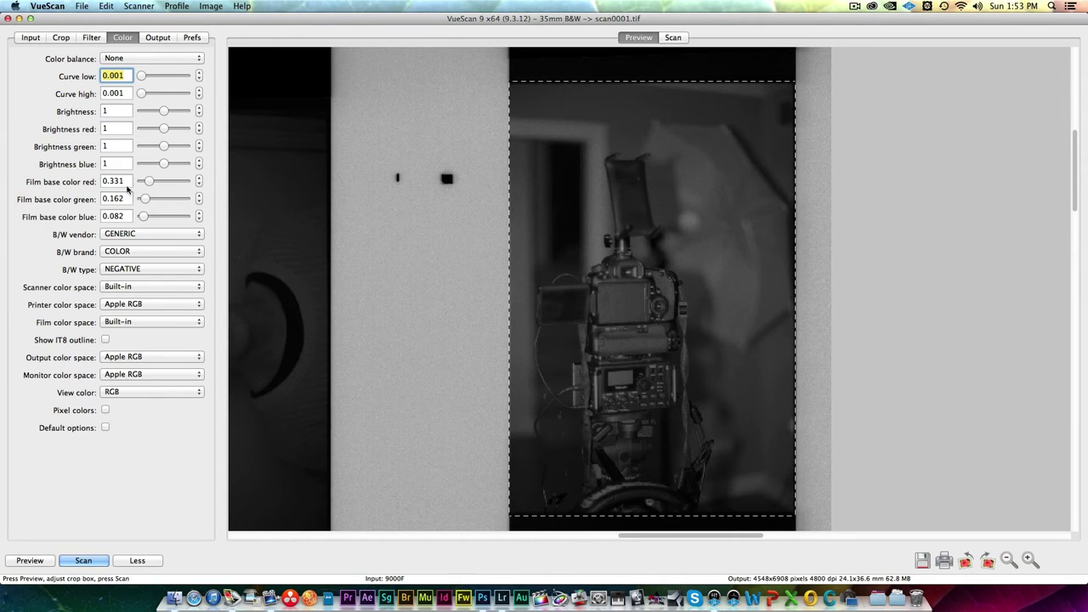
{"action": "left_click", "coordinate": [157, 37]}
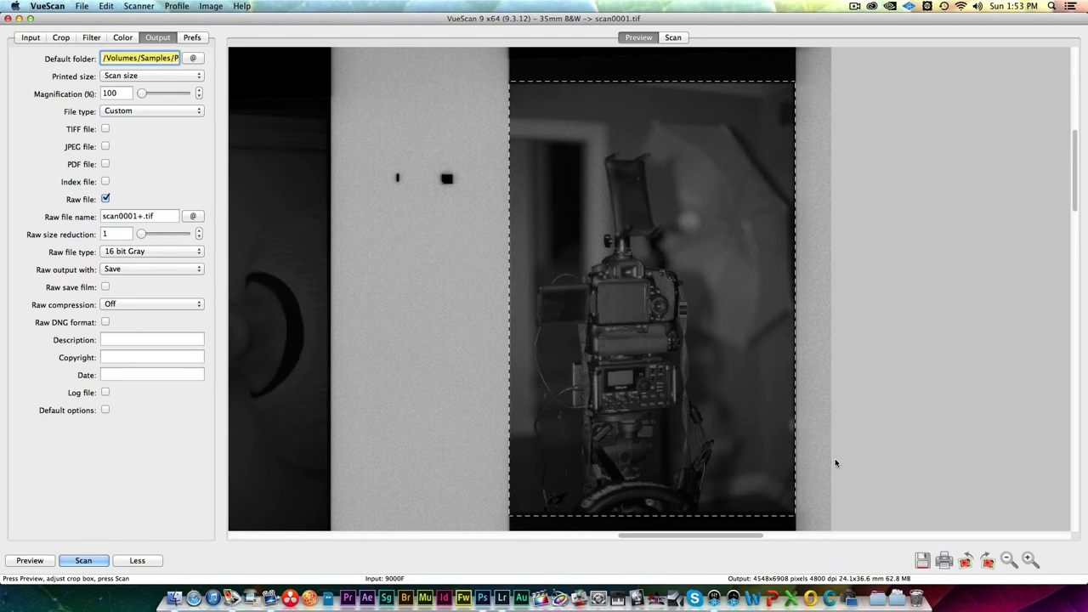
{"action": "left_click", "coordinate": [83, 561]}
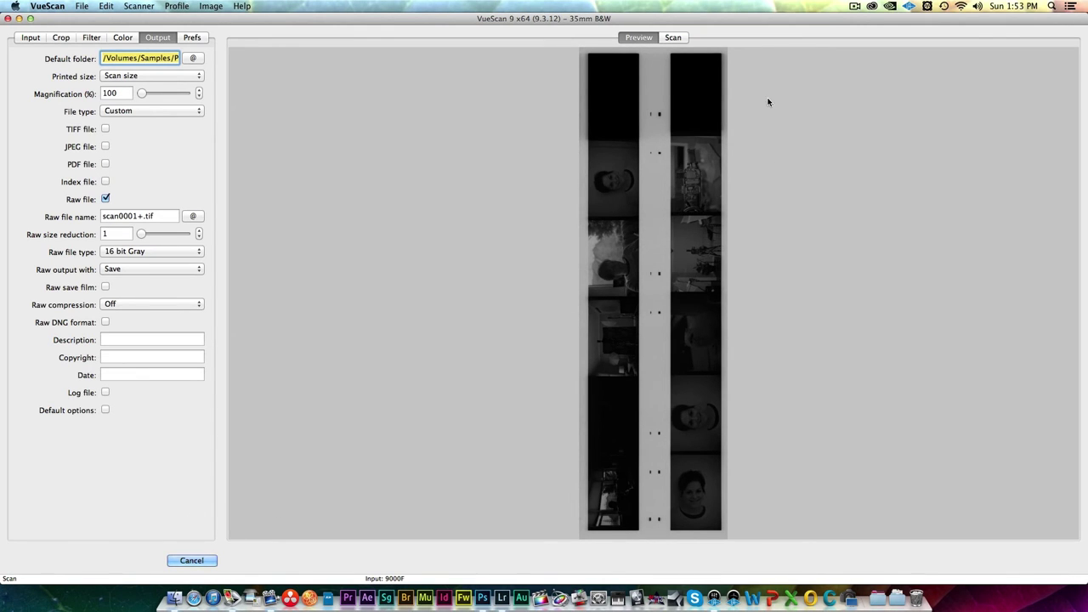
Step: Let the scan finish and save the cropped frame as scan0001.tif
{"action": "left_click", "coordinate": [855, 7]}
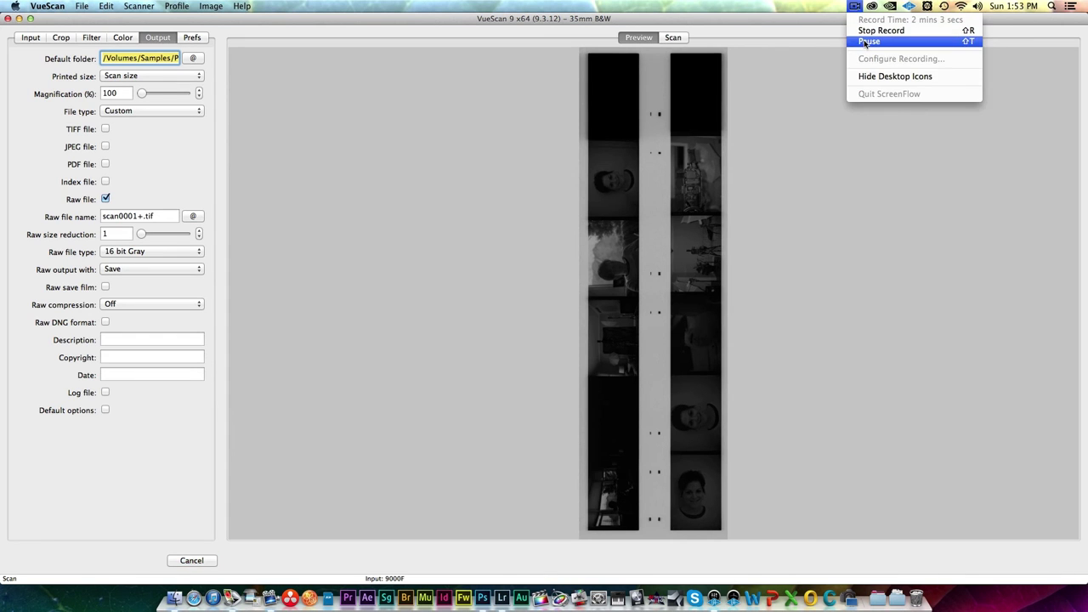
{"action": "left_click", "coordinate": [868, 41]}
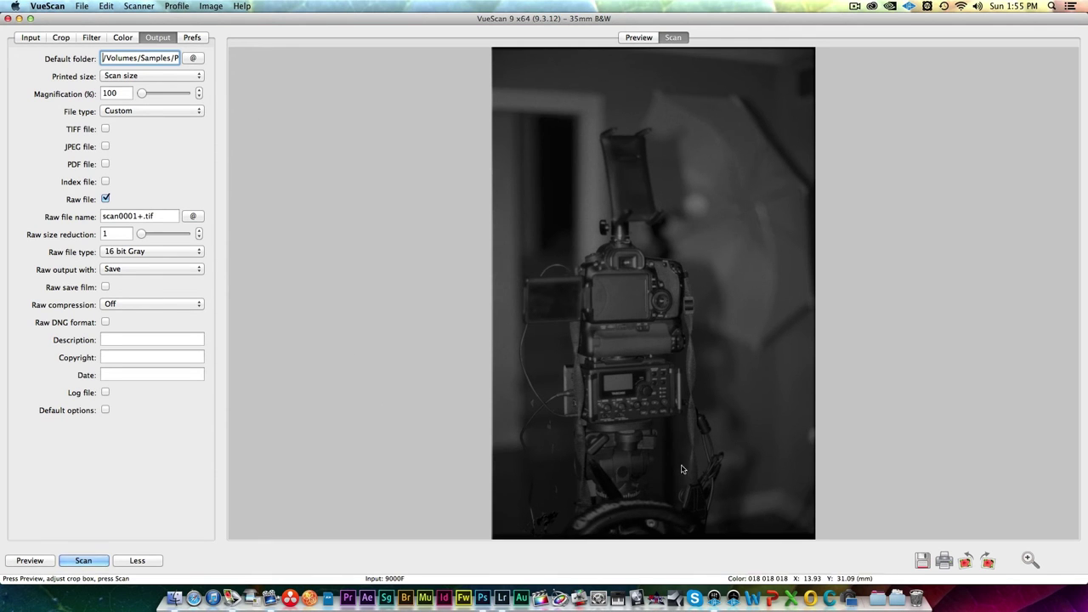
{"action": "left_click", "coordinate": [921, 561]}
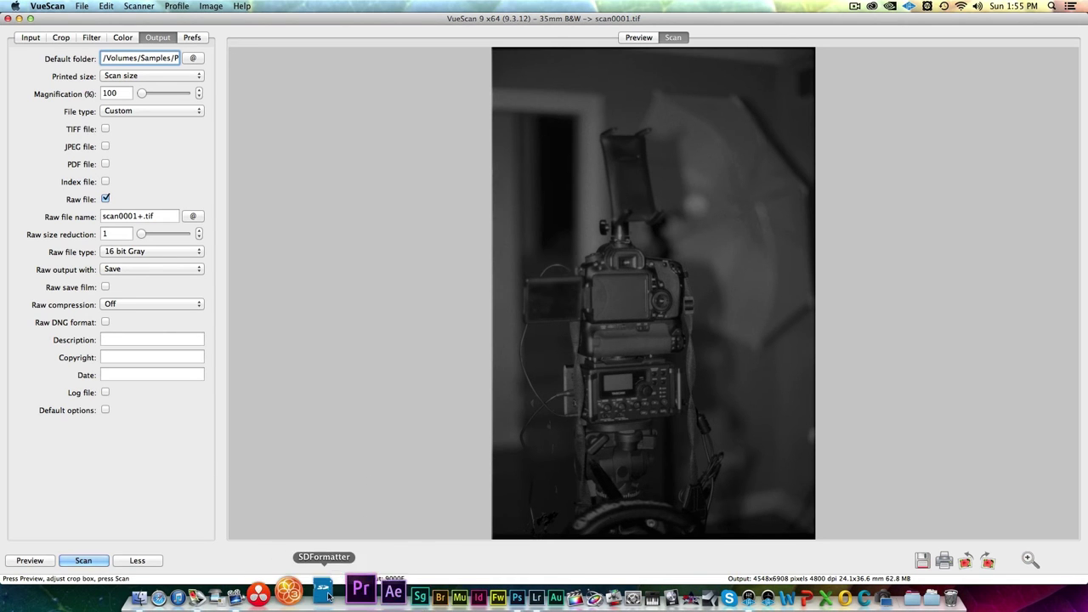
Step: Import scan0001.tif from the Scanned folder into the Lightroom catalog
{"action": "left_click", "coordinate": [529, 595]}
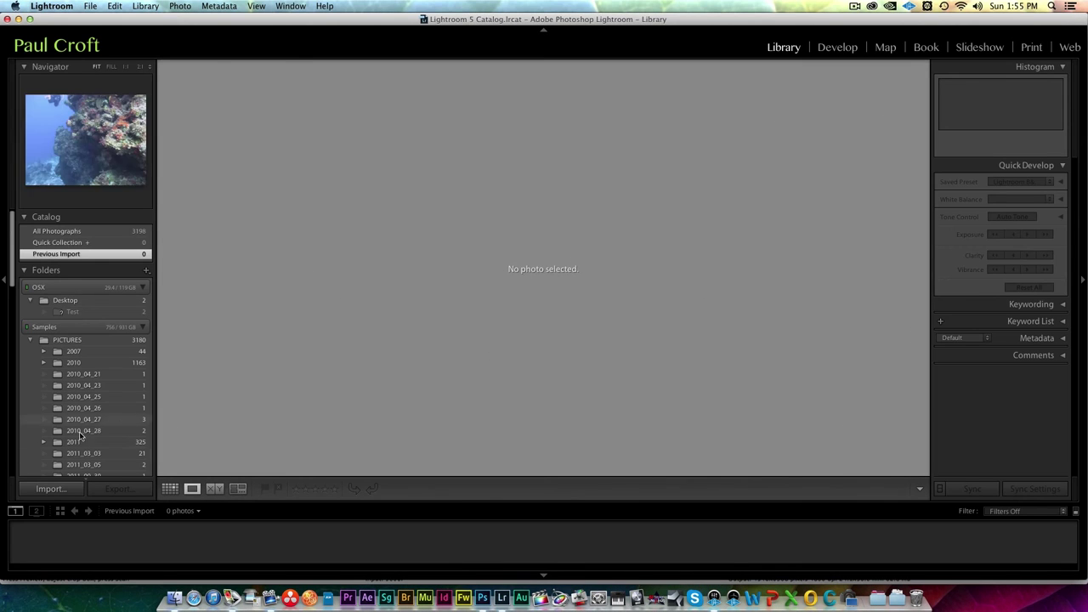
{"action": "left_click", "coordinate": [36, 491]}
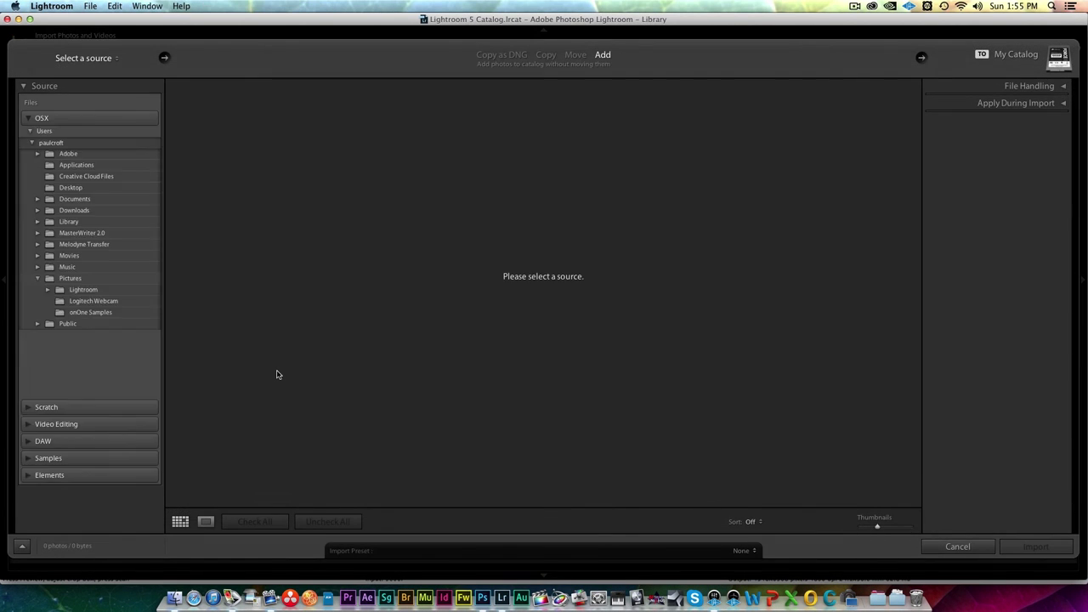
{"action": "scroll", "coordinate": [455, 298], "scroll_direction": "down", "scroll_amount": 5}
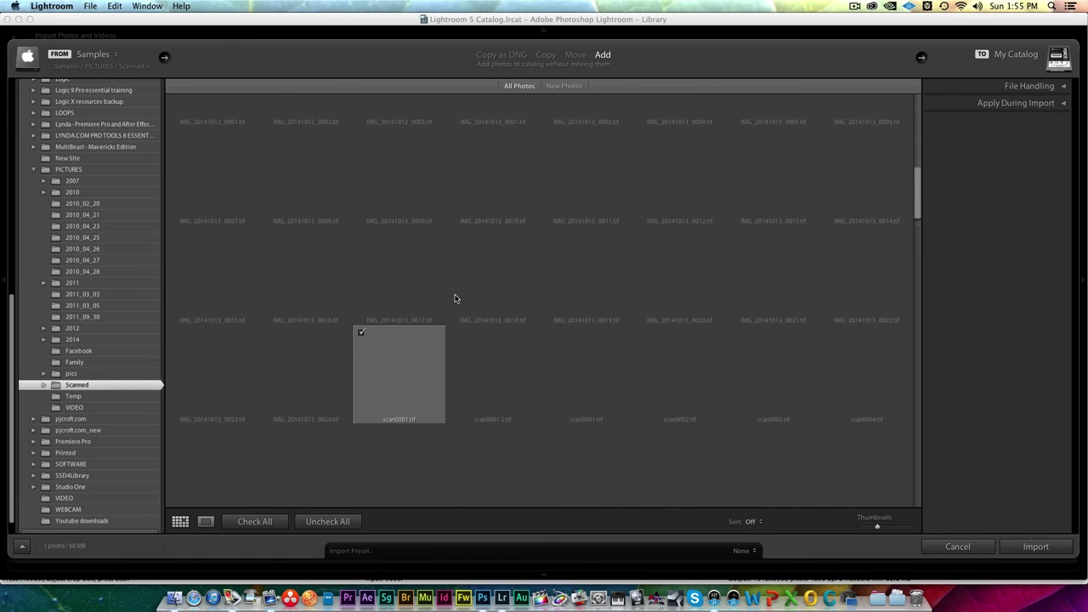
{"action": "left_click", "coordinate": [1035, 547]}
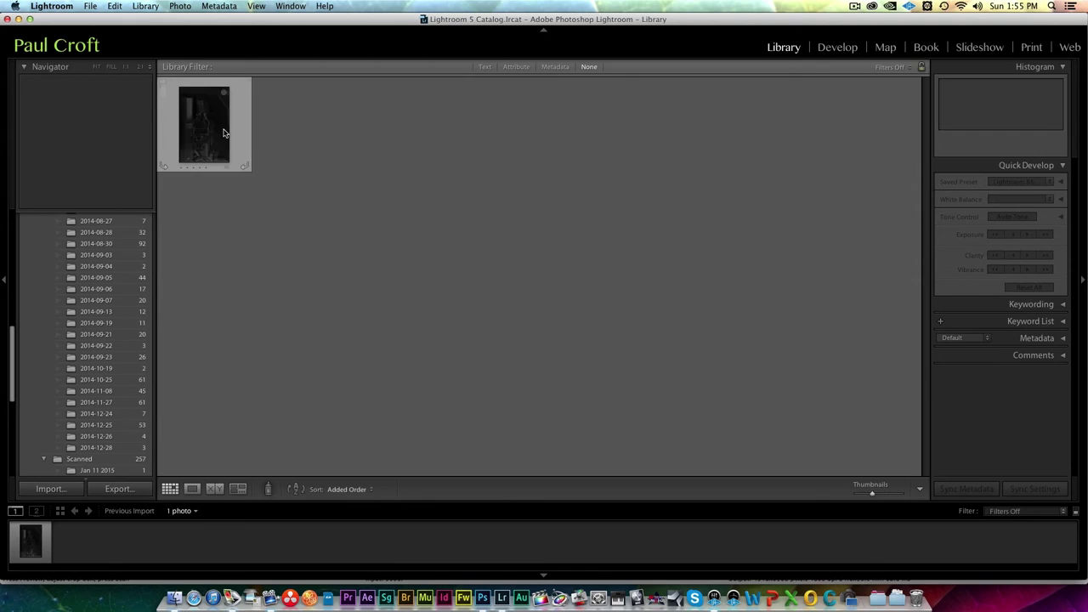
Step: Open the original scan0001.tif for editing in Photoshop CC 2014
{"action": "double_click", "coordinate": [206, 124]}
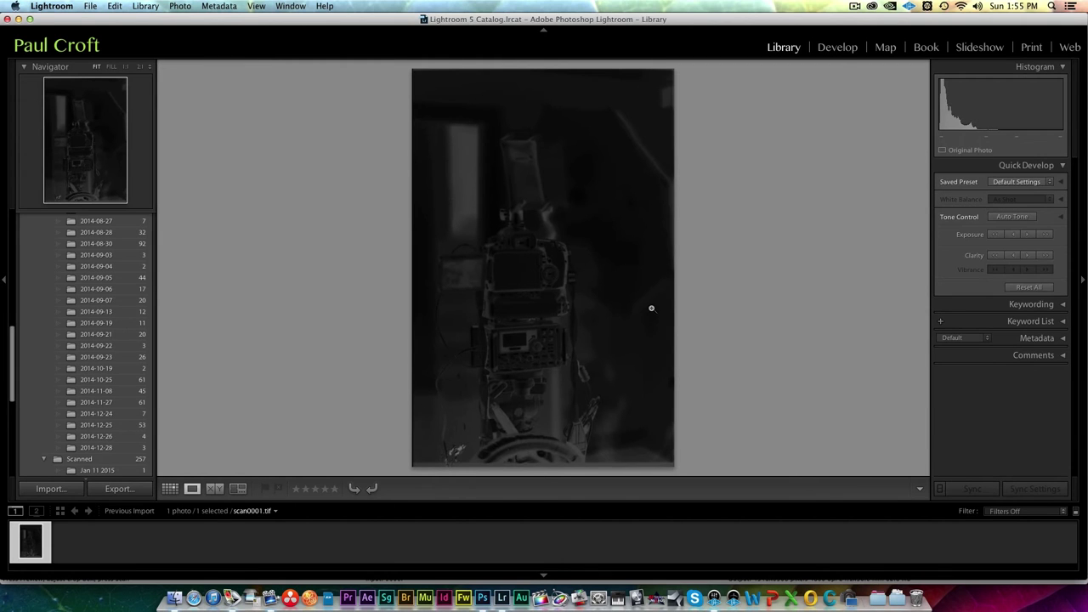
{"action": "right_click", "coordinate": [599, 288]}
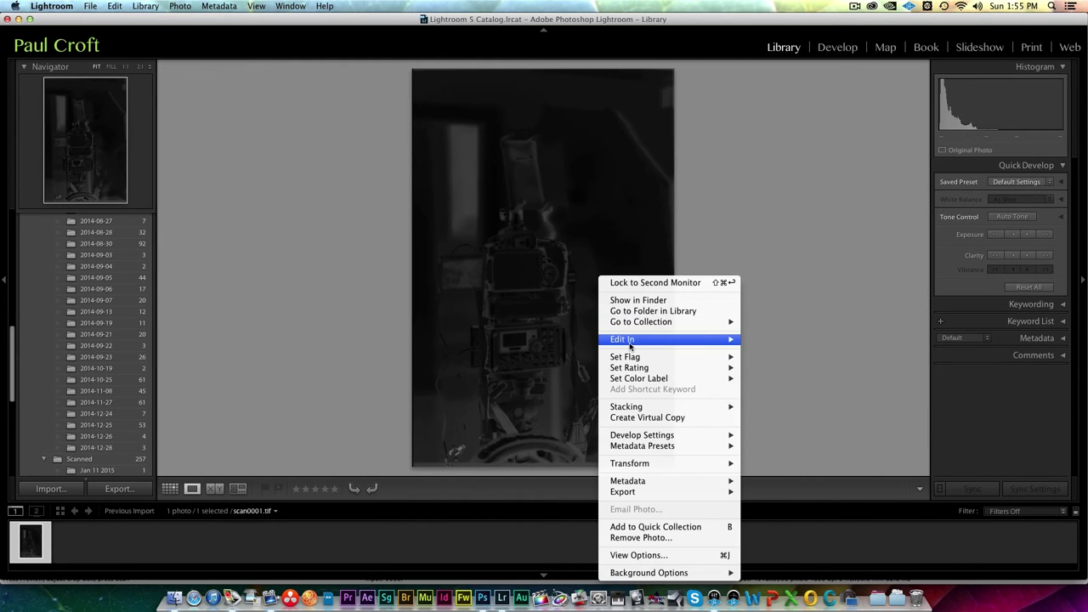
{"action": "mouse_move", "coordinate": [707, 339]}
{"action": "left_click", "coordinate": [778, 341]}
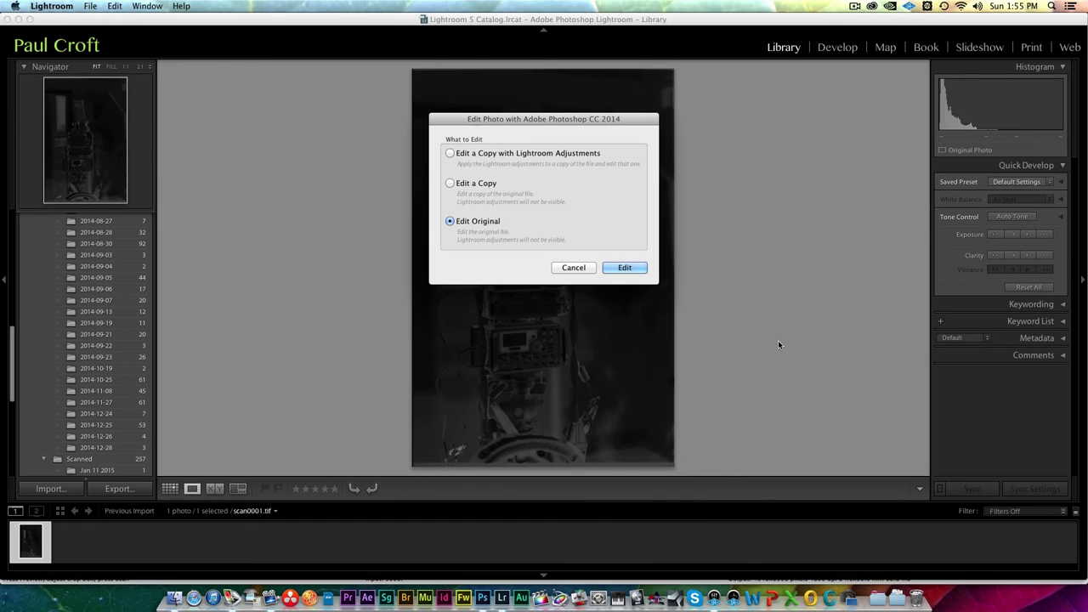
{"action": "left_click", "coordinate": [627, 269]}
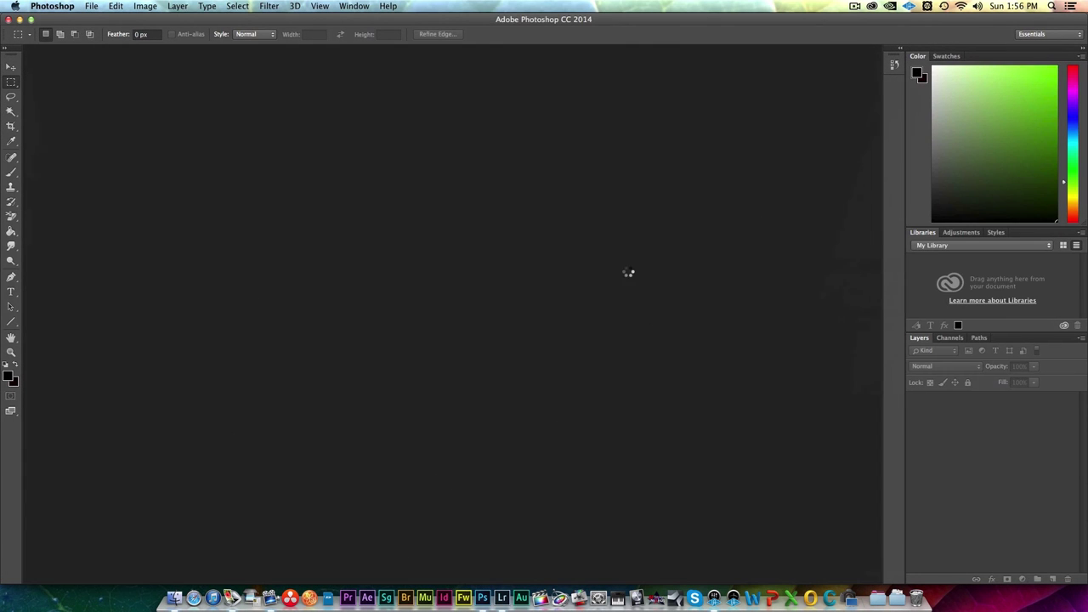
Step: Run ColorPerfect on scan0001.tif, raise Black to 1.7424, and apply the positive conversion
{"action": "left_click", "coordinate": [271, 7]}
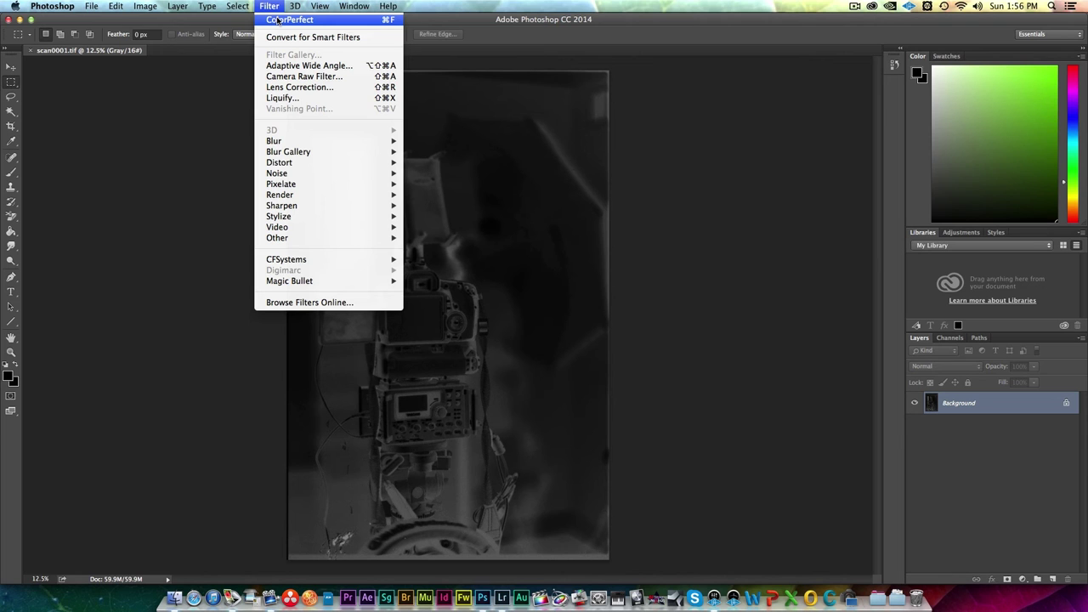
{"action": "left_click", "coordinate": [278, 19]}
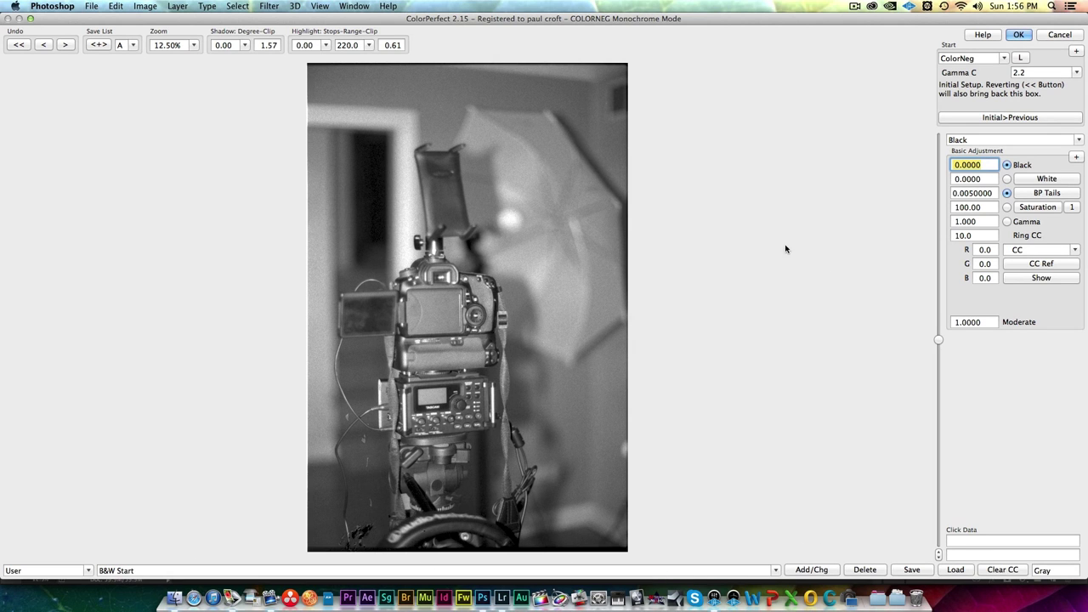
{"action": "left_click_drag", "start_coordinate": [938, 344], "coordinate": [939, 353]}
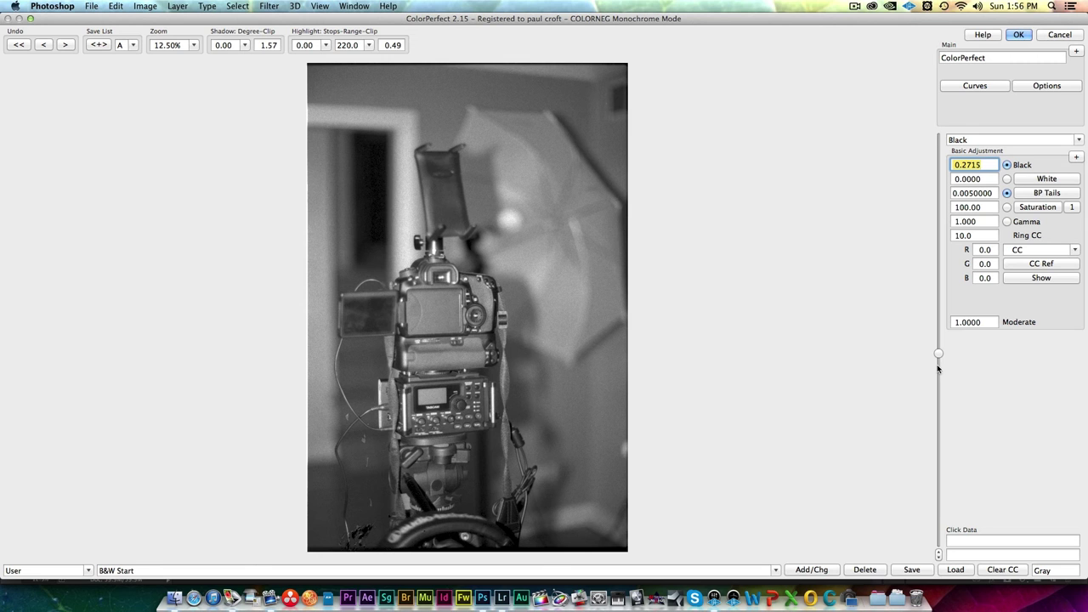
{"action": "left_click_drag", "start_coordinate": [938, 355], "coordinate": [938, 432]}
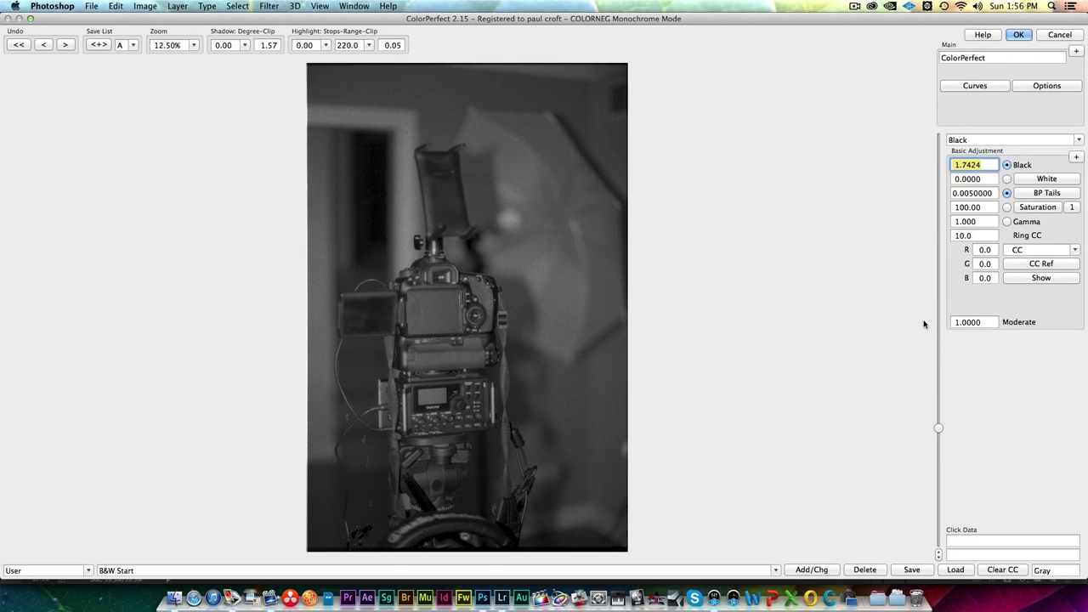
{"action": "left_click", "coordinate": [1018, 34]}
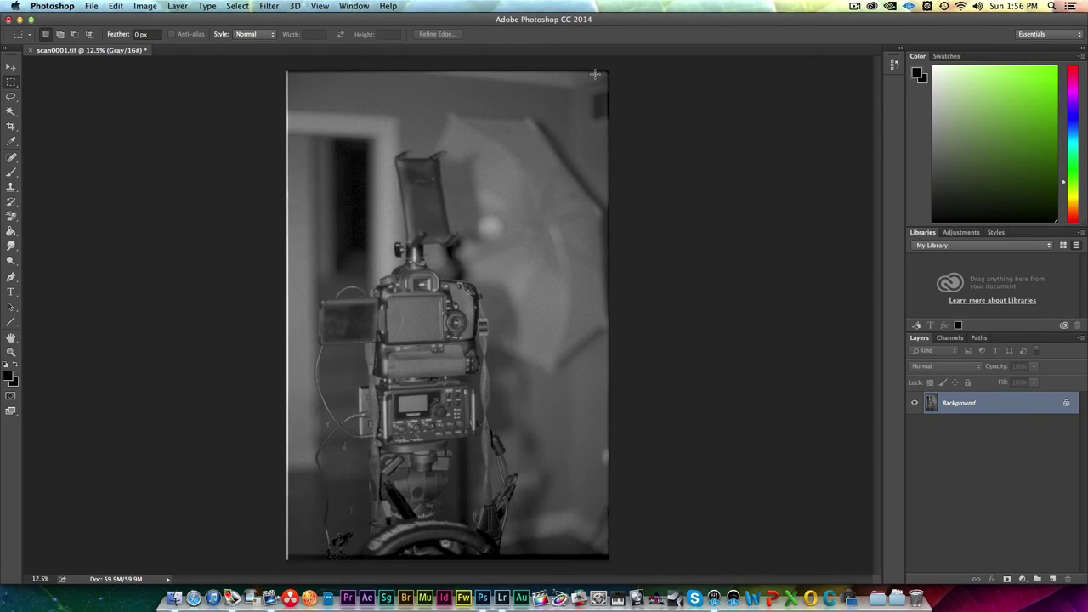
Step: Resize the image to 1500 px wide (1500 × 2278 pixels) in Image Size
{"action": "left_click", "coordinate": [145, 8]}
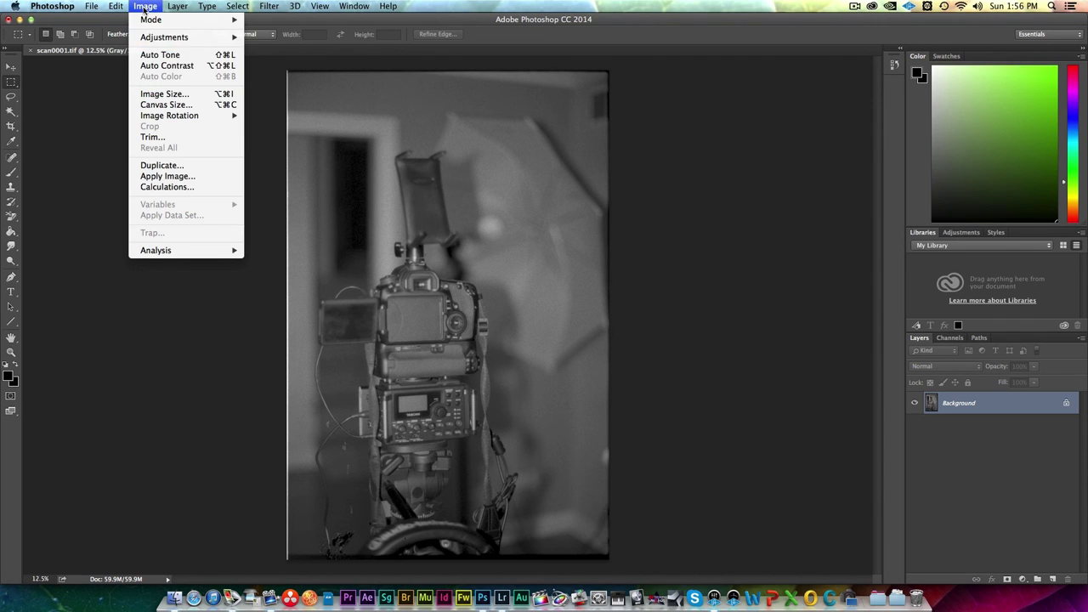
{"action": "left_click", "coordinate": [160, 93]}
{"action": "left_click_drag", "start_coordinate": [434, 304], "coordinate": [411, 271]}
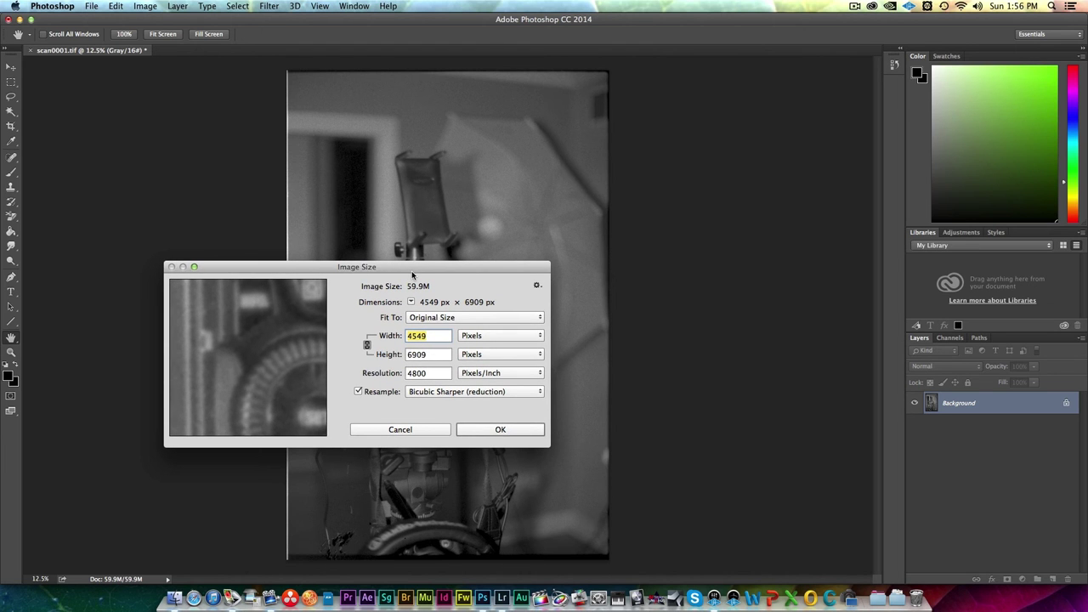
{"action": "left_click_drag", "start_coordinate": [412, 270], "coordinate": [289, 343]}
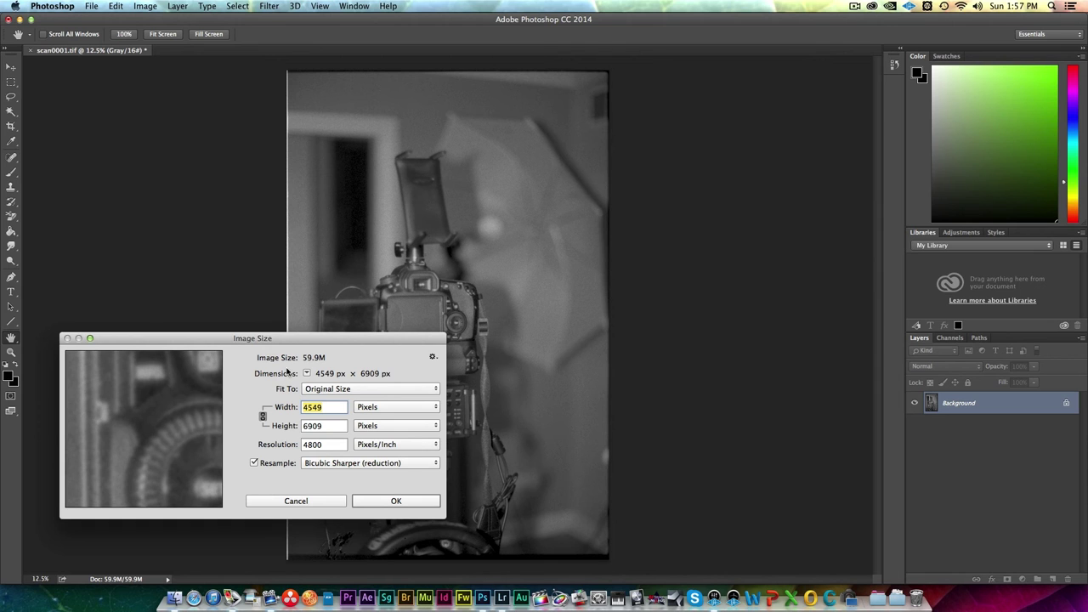
{"action": "left_click_drag", "start_coordinate": [284, 342], "coordinate": [358, 340]}
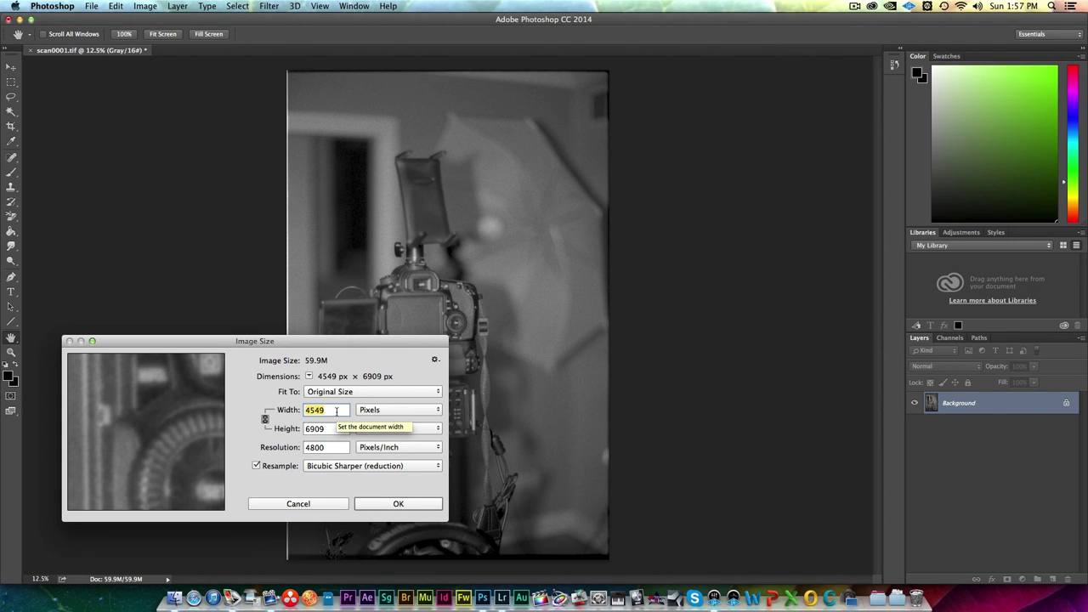
{"action": "type", "text": "1500"}
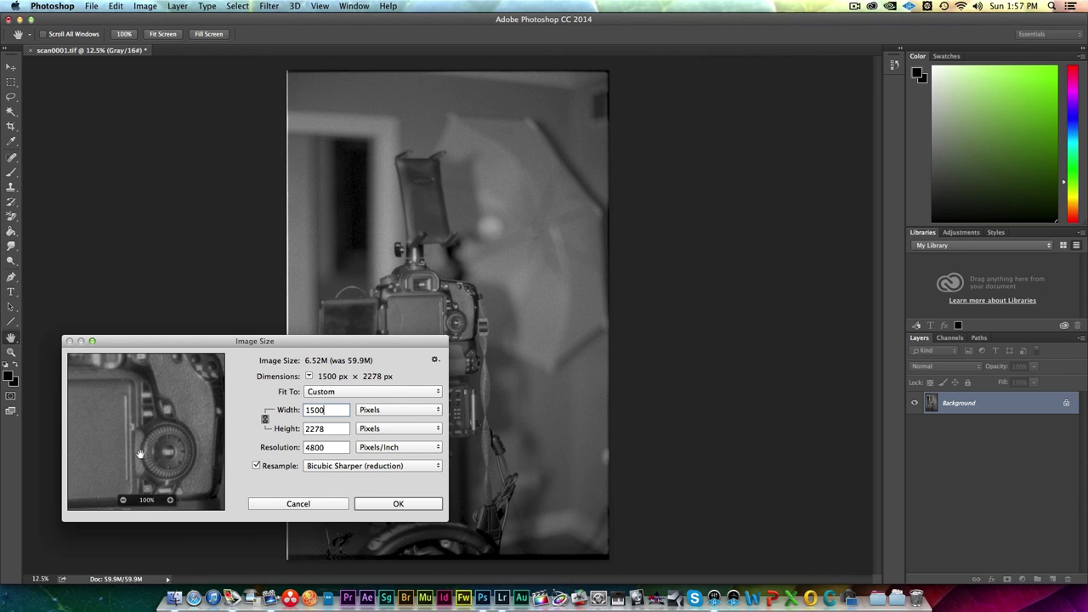
{"action": "left_click_drag", "start_coordinate": [118, 467], "coordinate": [171, 408]}
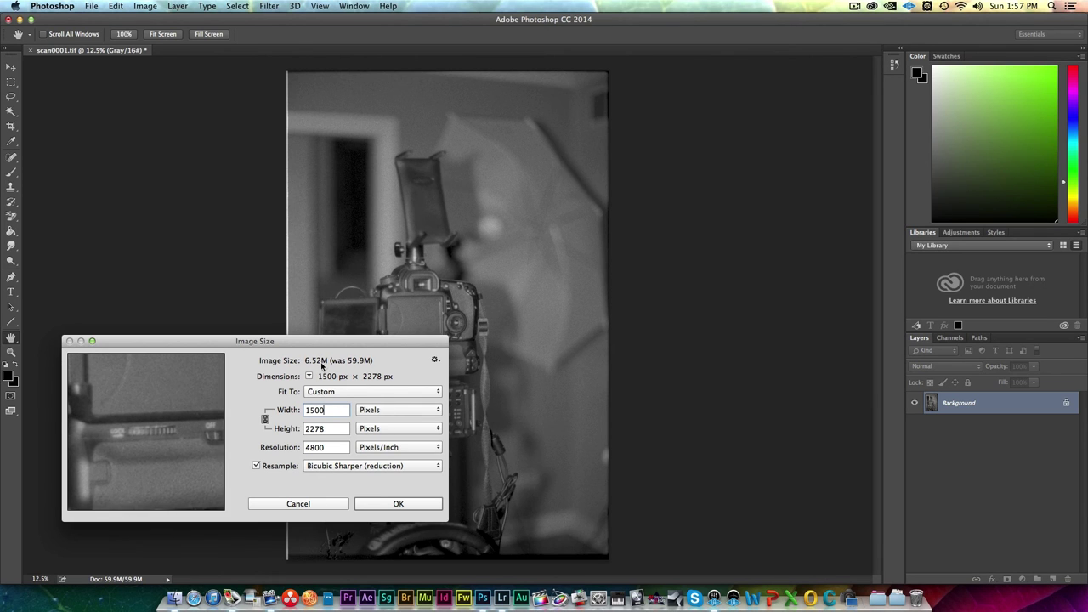
{"action": "left_click", "coordinate": [397, 504]}
Step: Save and close scan0001.tif, then minimize Photoshop to reveal Lightroom
{"action": "left_click", "coordinate": [30, 51]}
{"action": "left_click", "coordinate": [633, 206]}
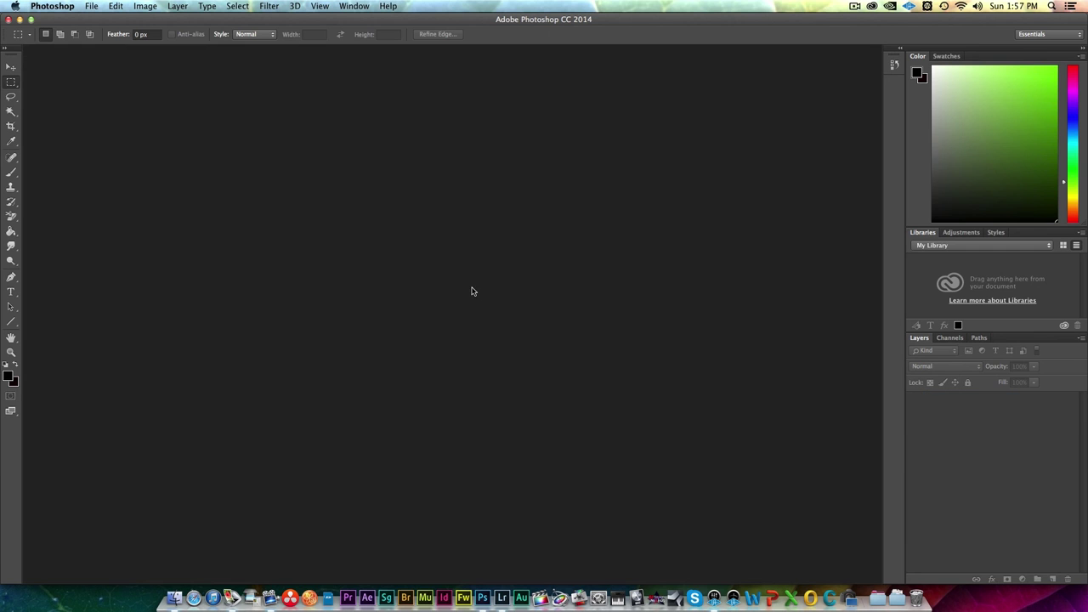
{"action": "left_click", "coordinate": [19, 19]}
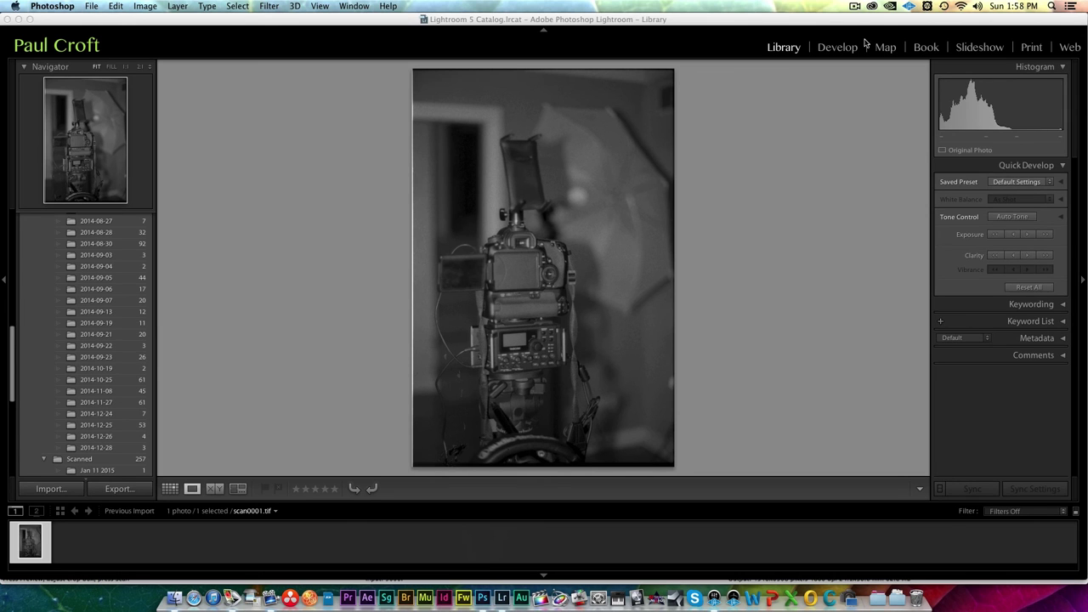
Step: In Develop, set Exposure +0.94, Highlights +21, Blacks −13 and Clarity +16
{"action": "left_click", "coordinate": [837, 48]}
{"action": "left_click", "coordinate": [837, 49]}
{"action": "left_click_drag", "start_coordinate": [986, 113], "coordinate": [1036, 111]}
{"action": "left_click_drag", "start_coordinate": [948, 112], "coordinate": [941, 113]}
{"action": "scroll", "coordinate": [1017, 327], "scroll_direction": "down", "scroll_amount": 2}
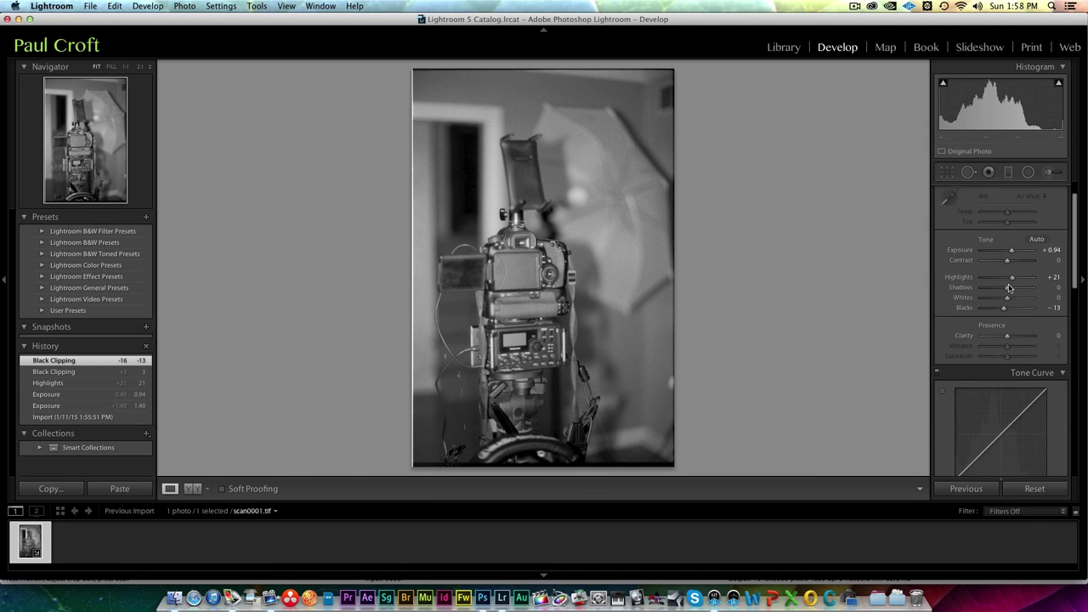
{"action": "left_click_drag", "start_coordinate": [1007, 315], "coordinate": [1012, 314]}
Step: Set Sharpening Amount 32 and Luminance noise reduction 27, inspecting the grain at 1:1
{"action": "scroll", "coordinate": [1012, 340], "scroll_direction": "down", "scroll_amount": 3}
{"action": "scroll", "coordinate": [1007, 437], "scroll_direction": "down", "scroll_amount": 8}
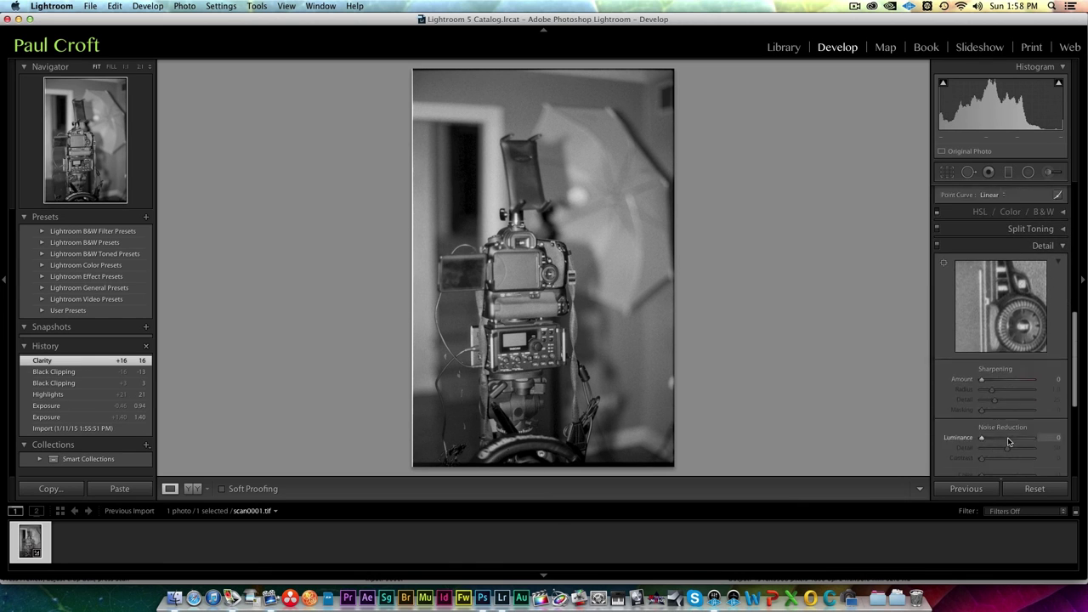
{"action": "left_click_drag", "start_coordinate": [983, 348], "coordinate": [994, 349]}
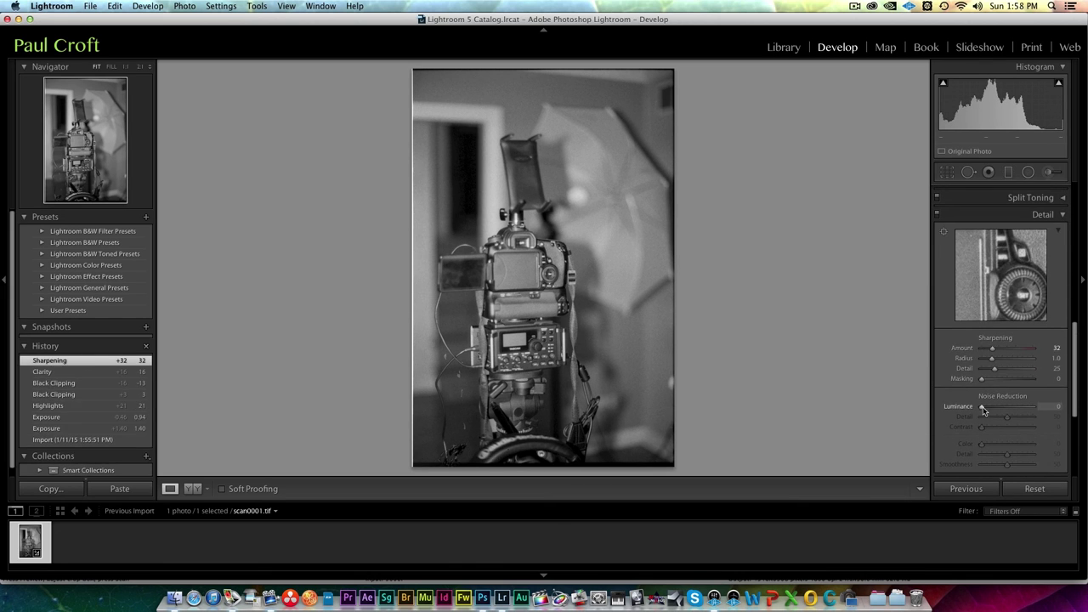
{"action": "left_click_drag", "start_coordinate": [982, 406], "coordinate": [995, 407]}
{"action": "left_click", "coordinate": [552, 326]}
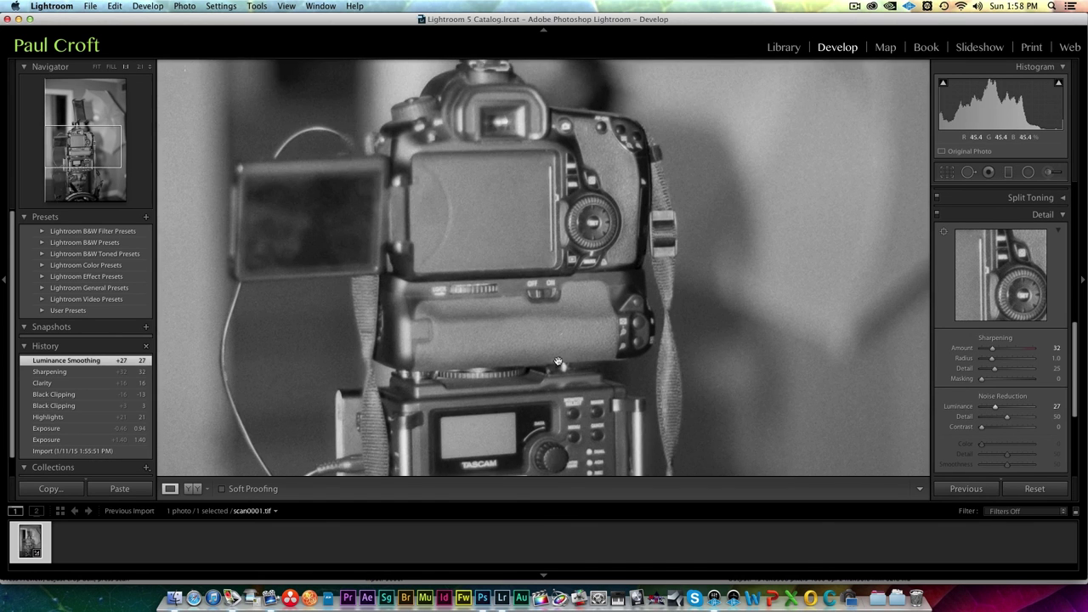
{"action": "left_click_drag", "start_coordinate": [563, 340], "coordinate": [527, 278]}
{"action": "scroll", "coordinate": [526, 278], "scroll_direction": "down", "scroll_amount": 3}
{"action": "scroll", "coordinate": [447, 328], "scroll_direction": "left", "scroll_amount": 5}
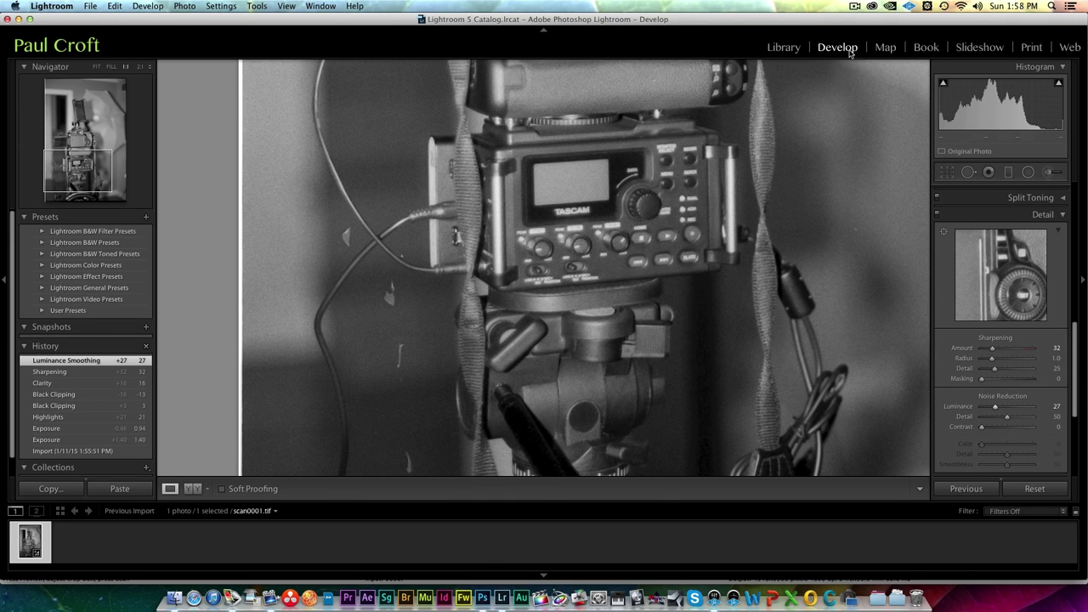
Step: Heal three wall dust specks left of the audio recorder with Spot Removal, then return to Fit
{"action": "left_click", "coordinate": [968, 171]}
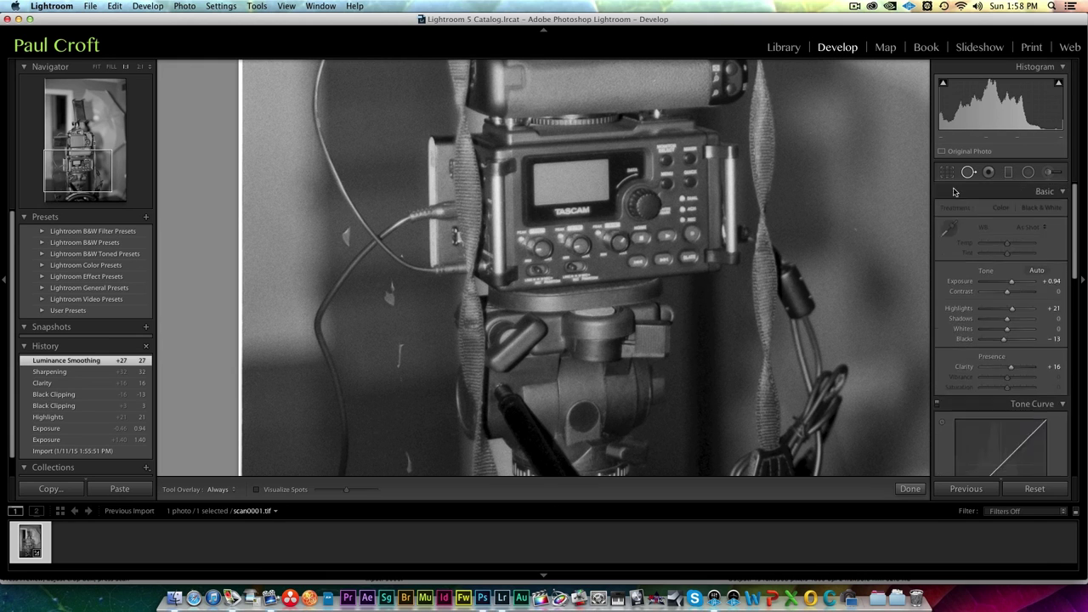
{"action": "left_click", "coordinate": [340, 235]}
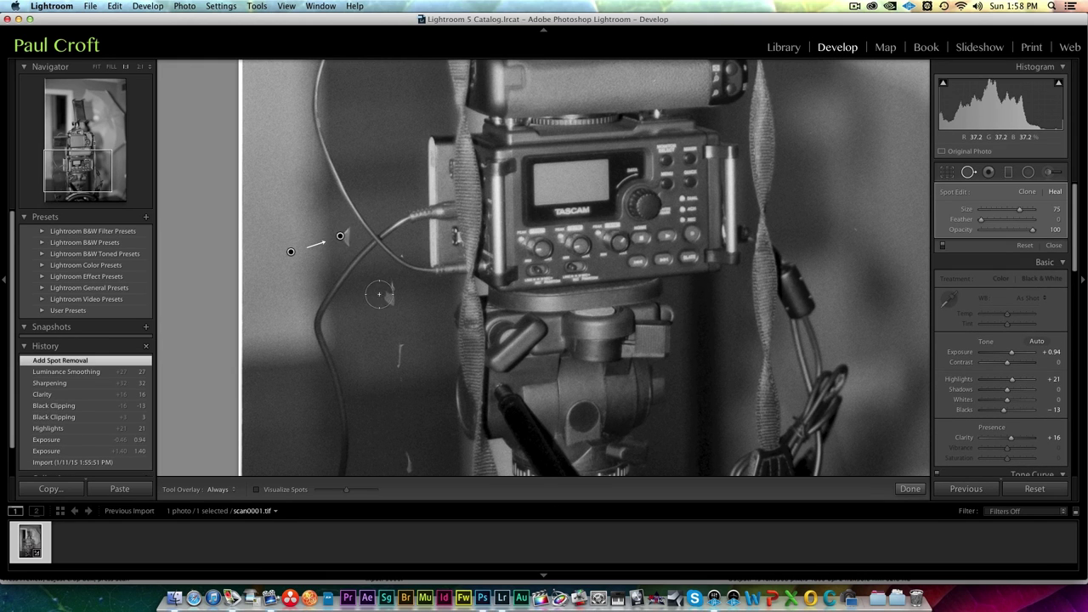
{"action": "left_click", "coordinate": [387, 295]}
{"action": "left_click", "coordinate": [401, 356]}
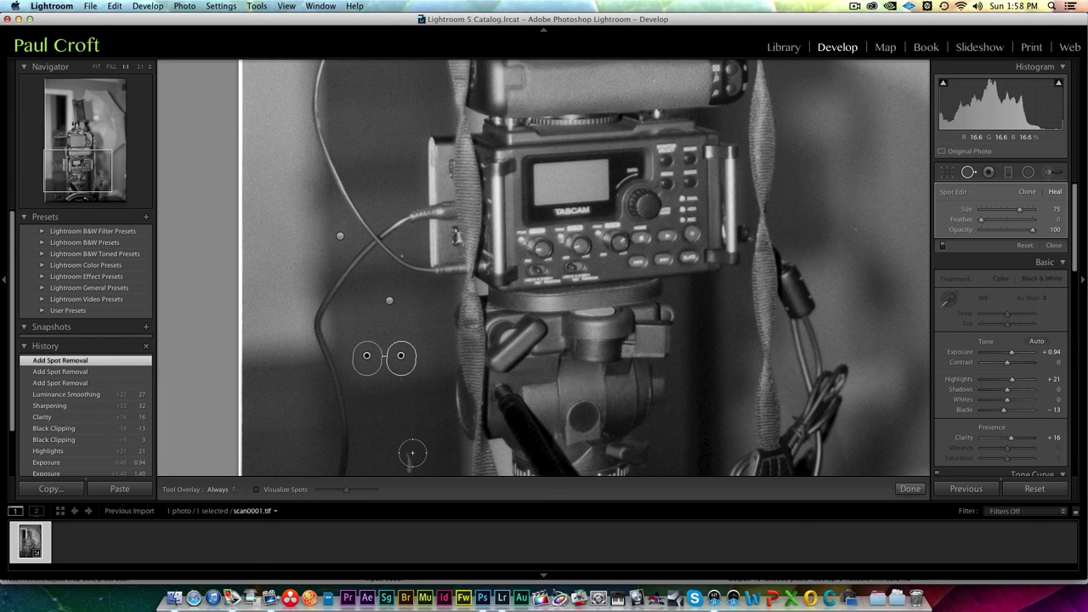
{"action": "left_click", "coordinate": [910, 489]}
{"action": "left_click", "coordinate": [661, 327]}
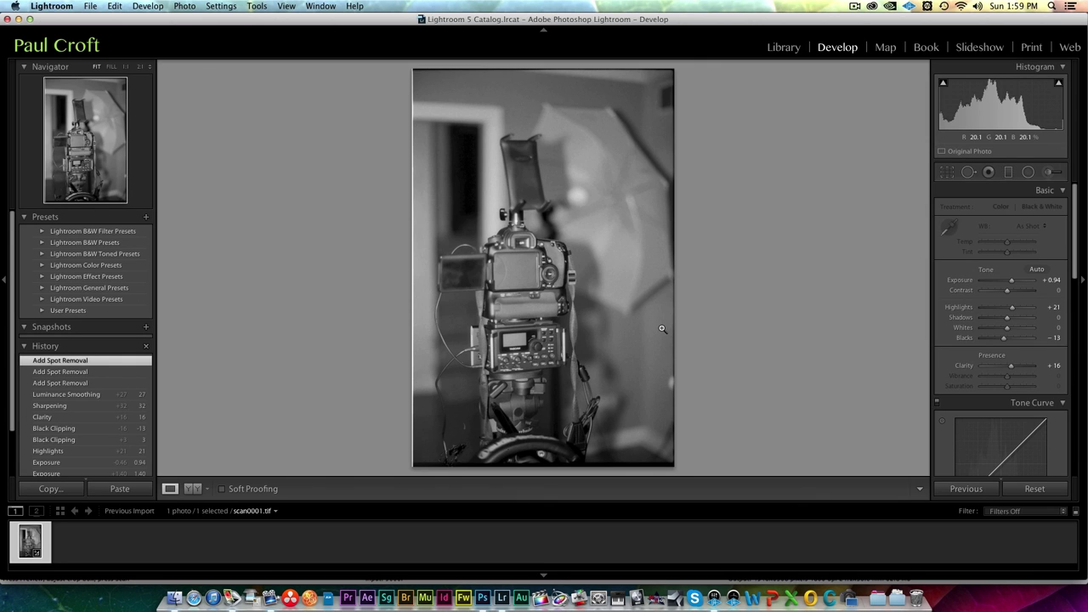
{"action": "left_click", "coordinate": [639, 313]}
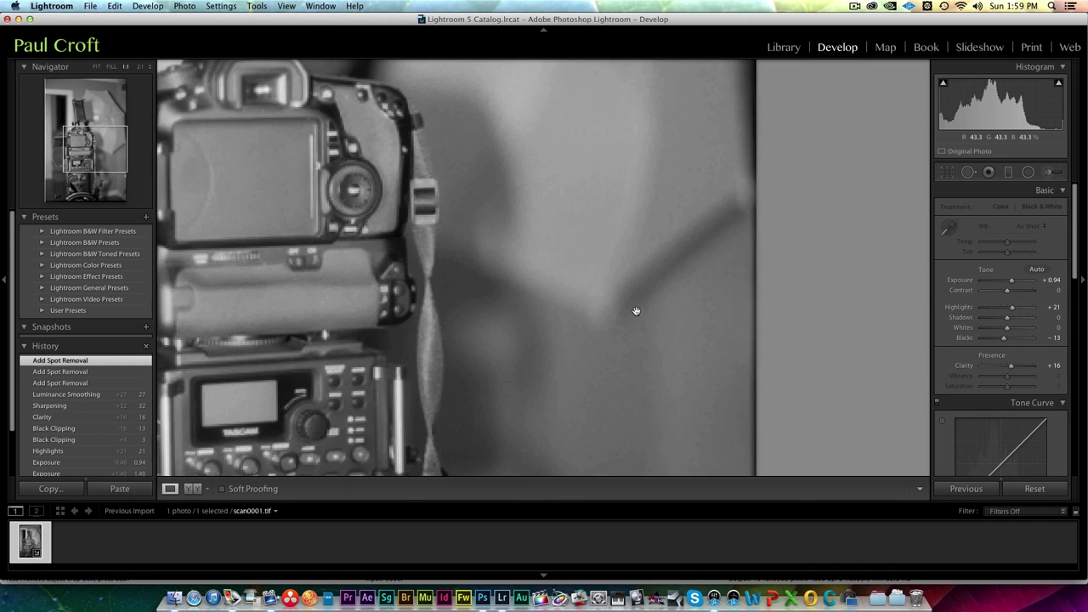
{"action": "left_click_drag", "start_coordinate": [522, 250], "coordinate": [617, 311]}
{"action": "left_click", "coordinate": [616, 310]}
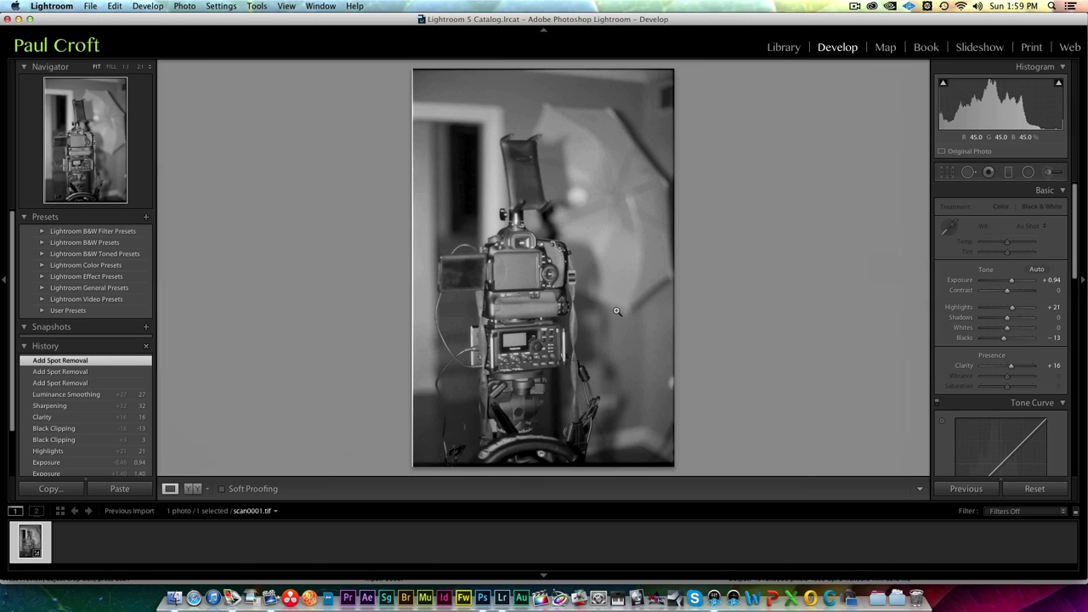